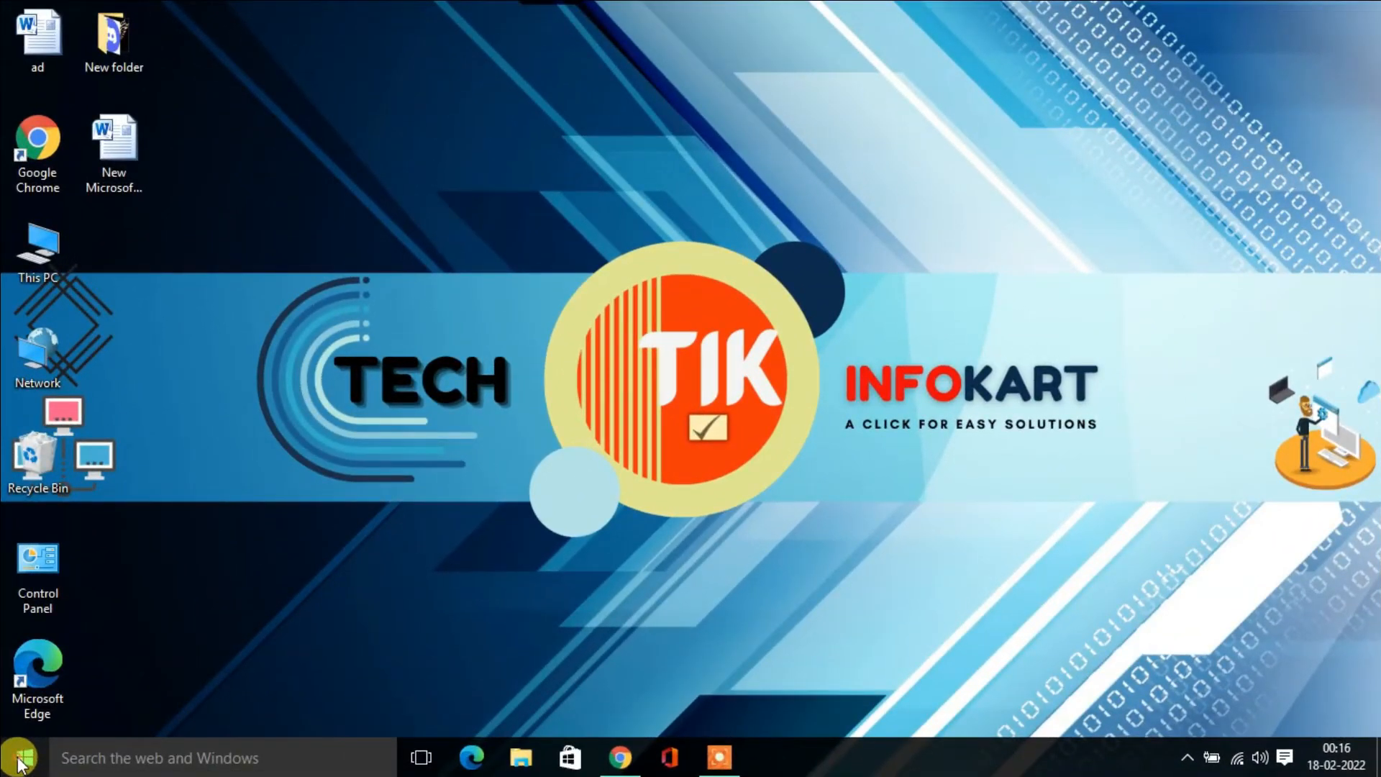
Step: Open Task Scheduler through the Administrative Tools in Control Panel
right_click(21, 761)
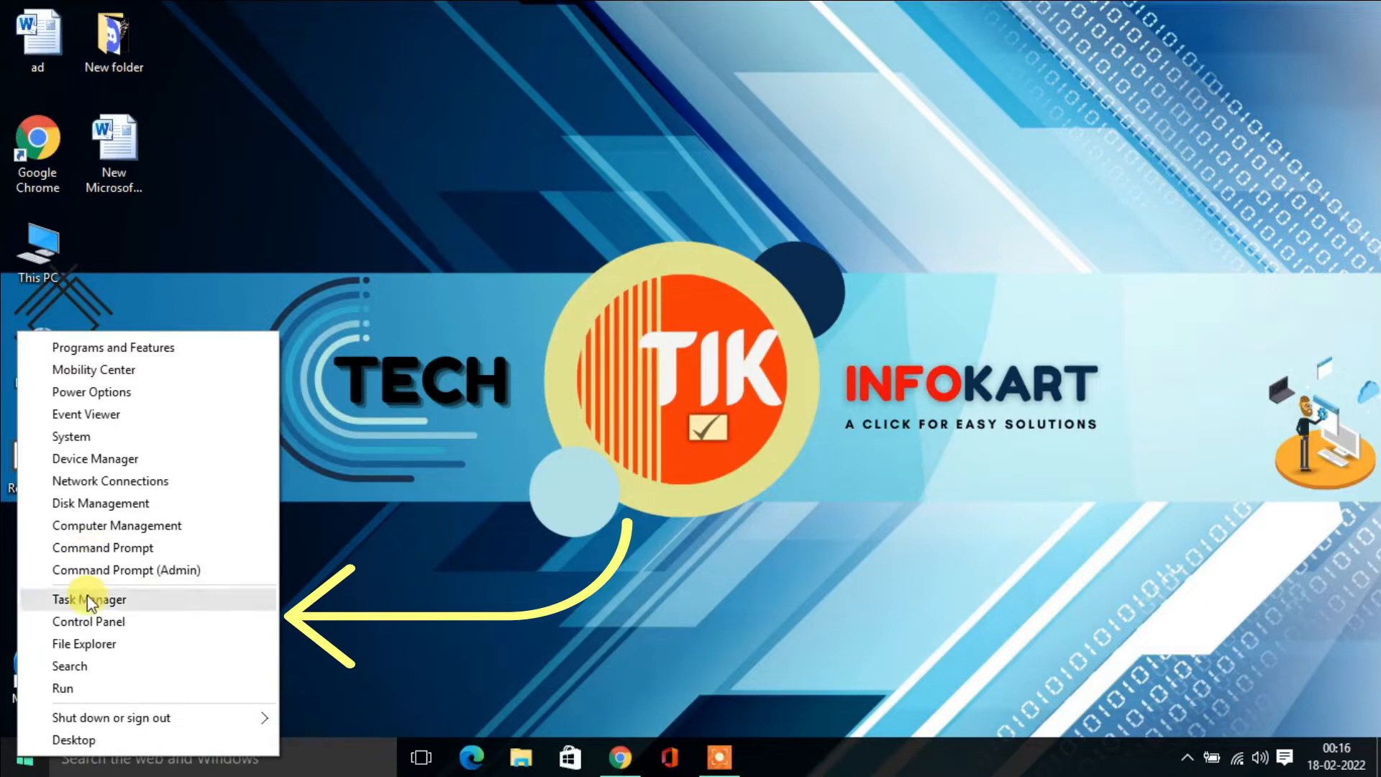
left_click(92, 620)
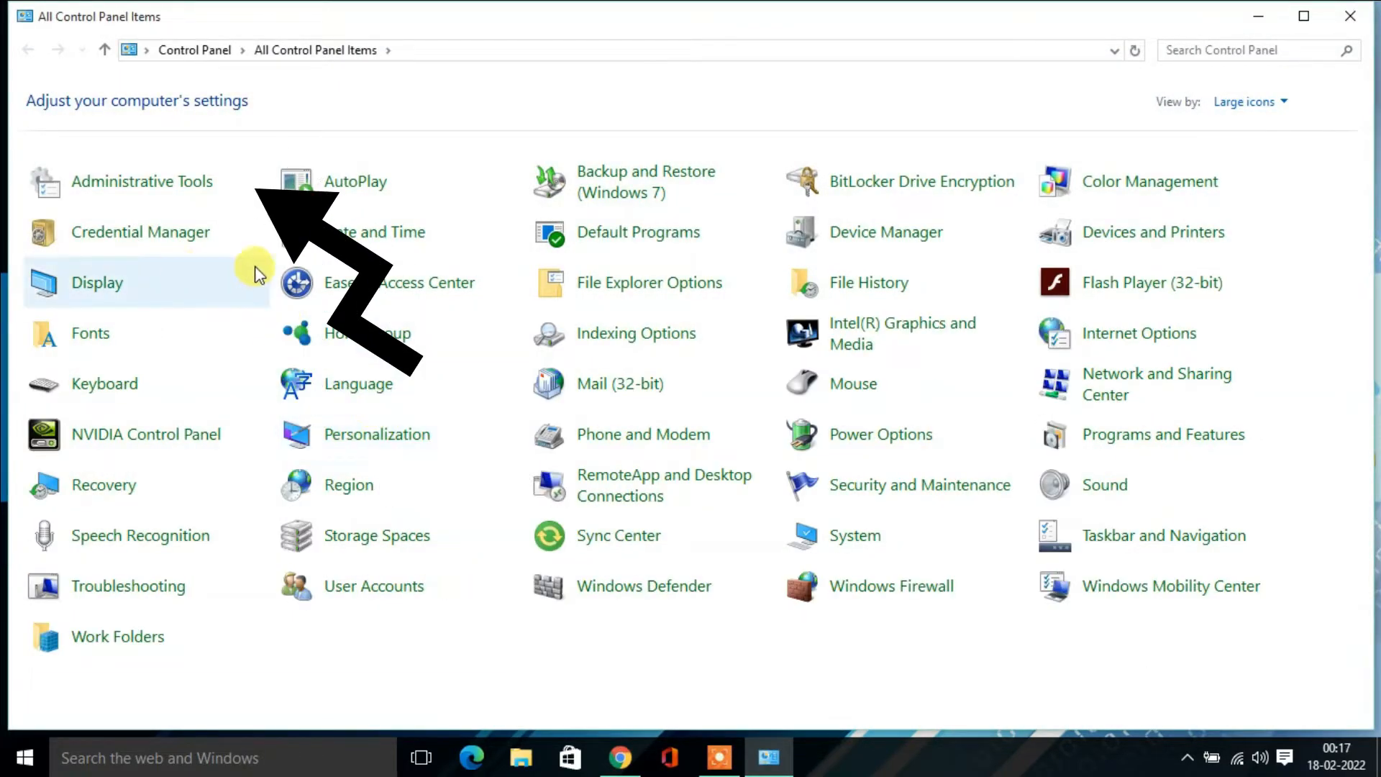
left_click(143, 183)
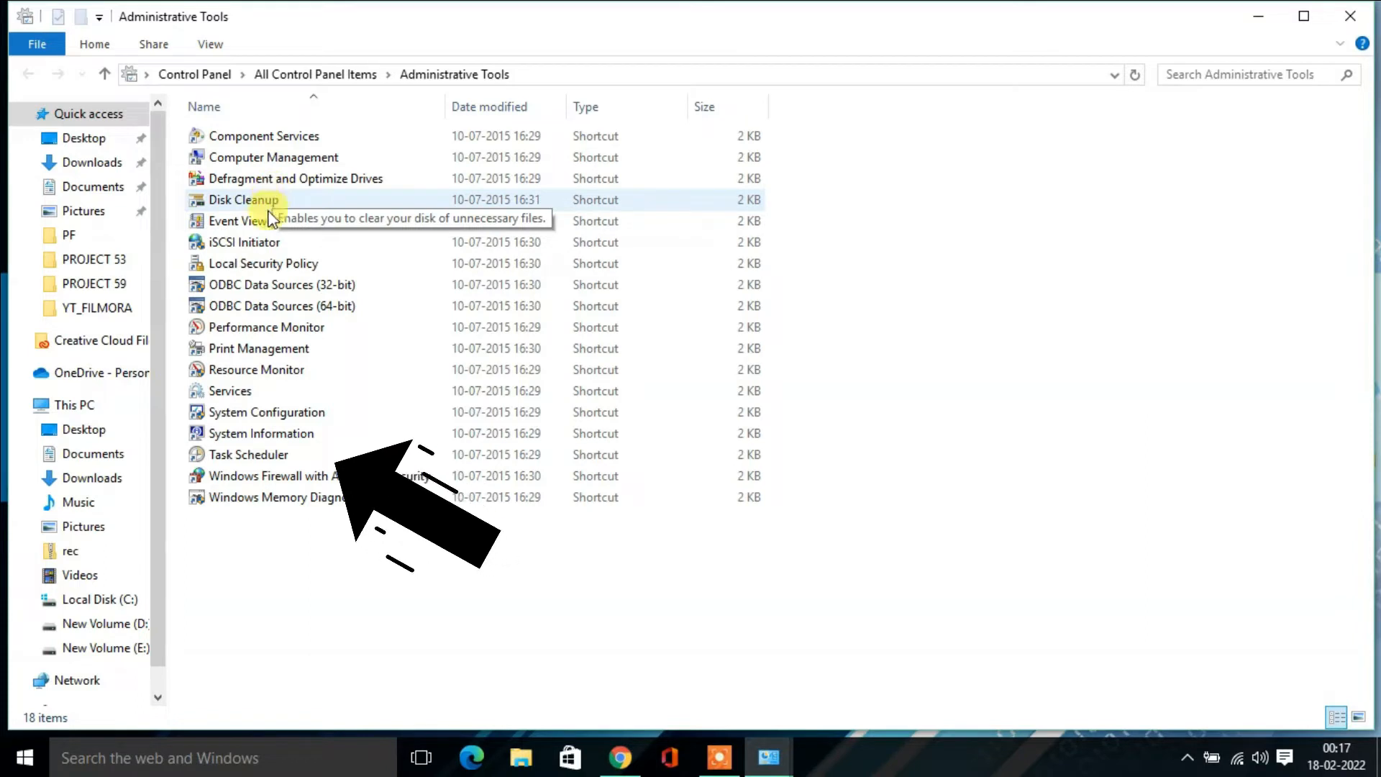
double_click(262, 455)
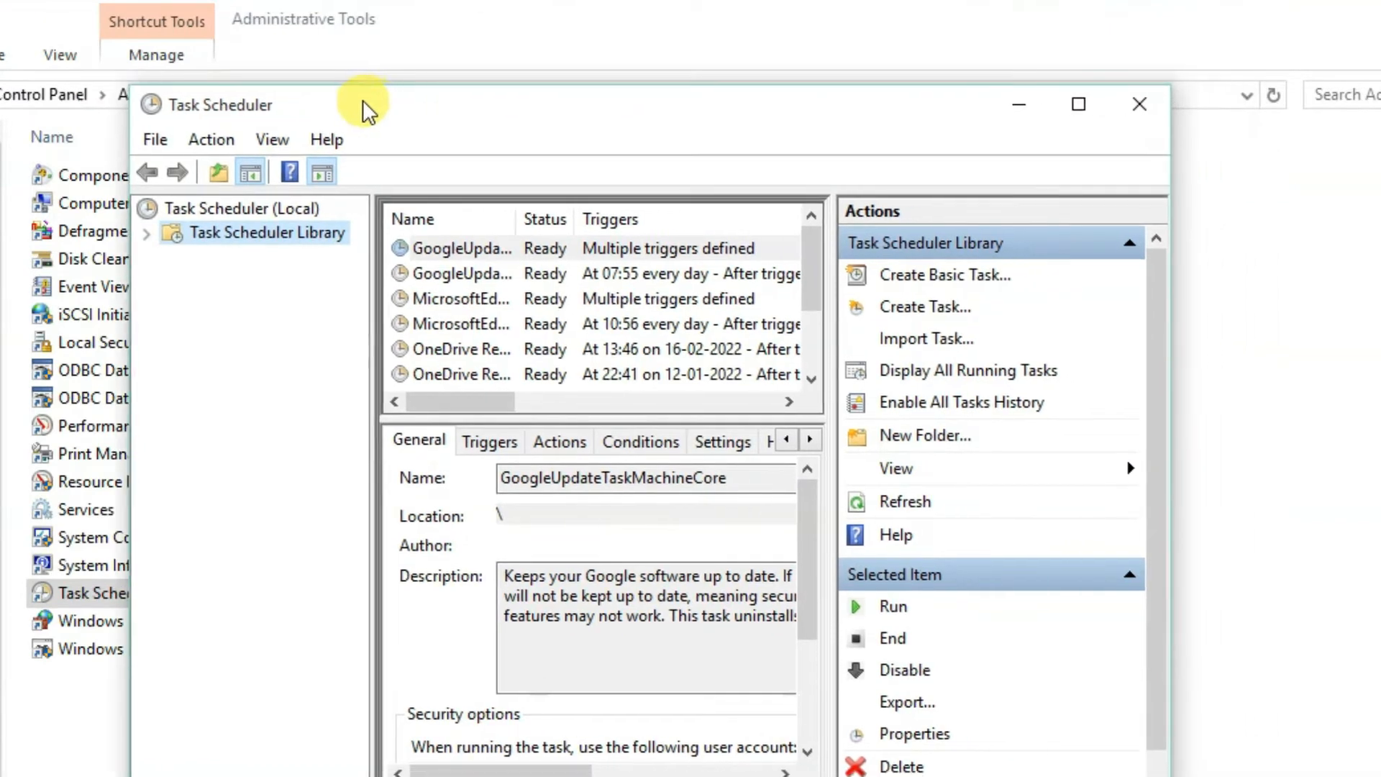
left_click_drag(362, 101, 358, 99)
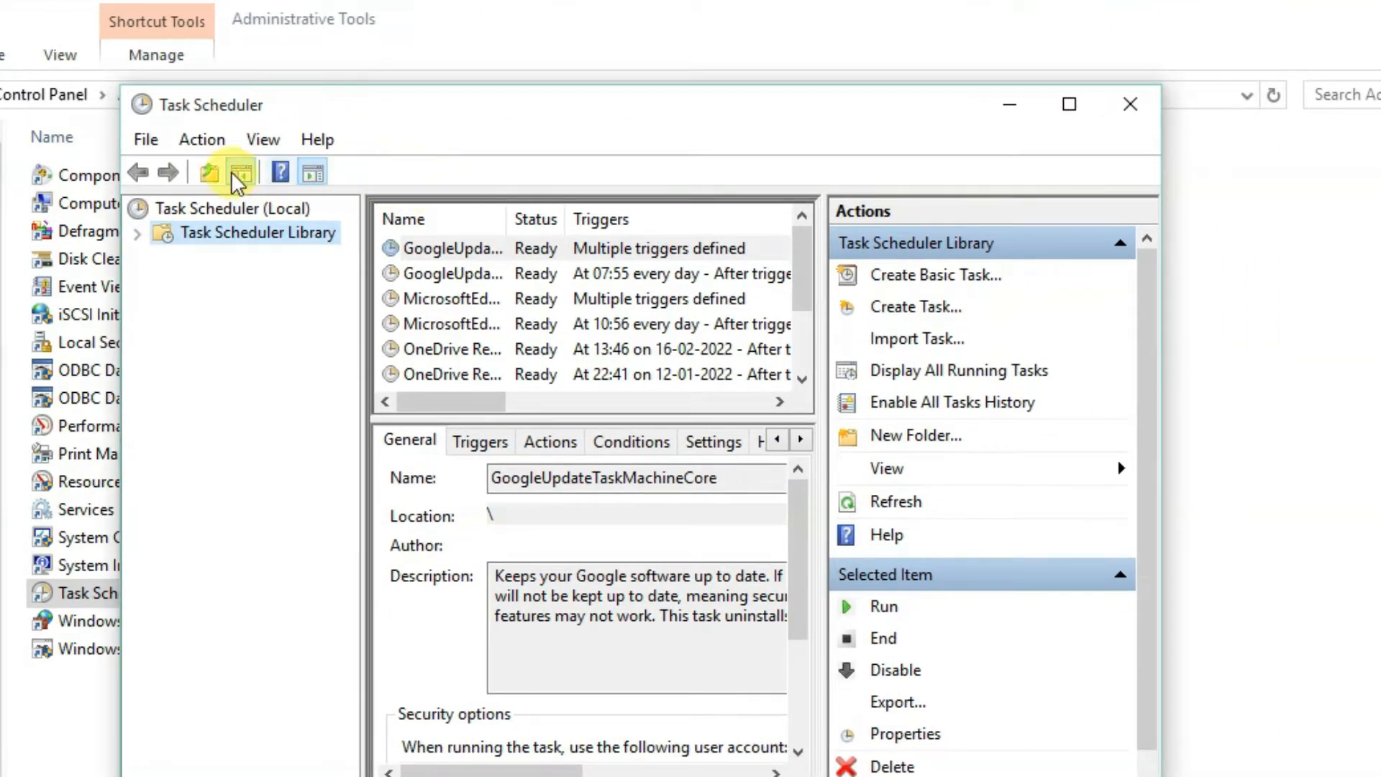
Step: Start a new basic task named "Auto Shutdown" with no description and proceed to its trigger settings
left_click(199, 141)
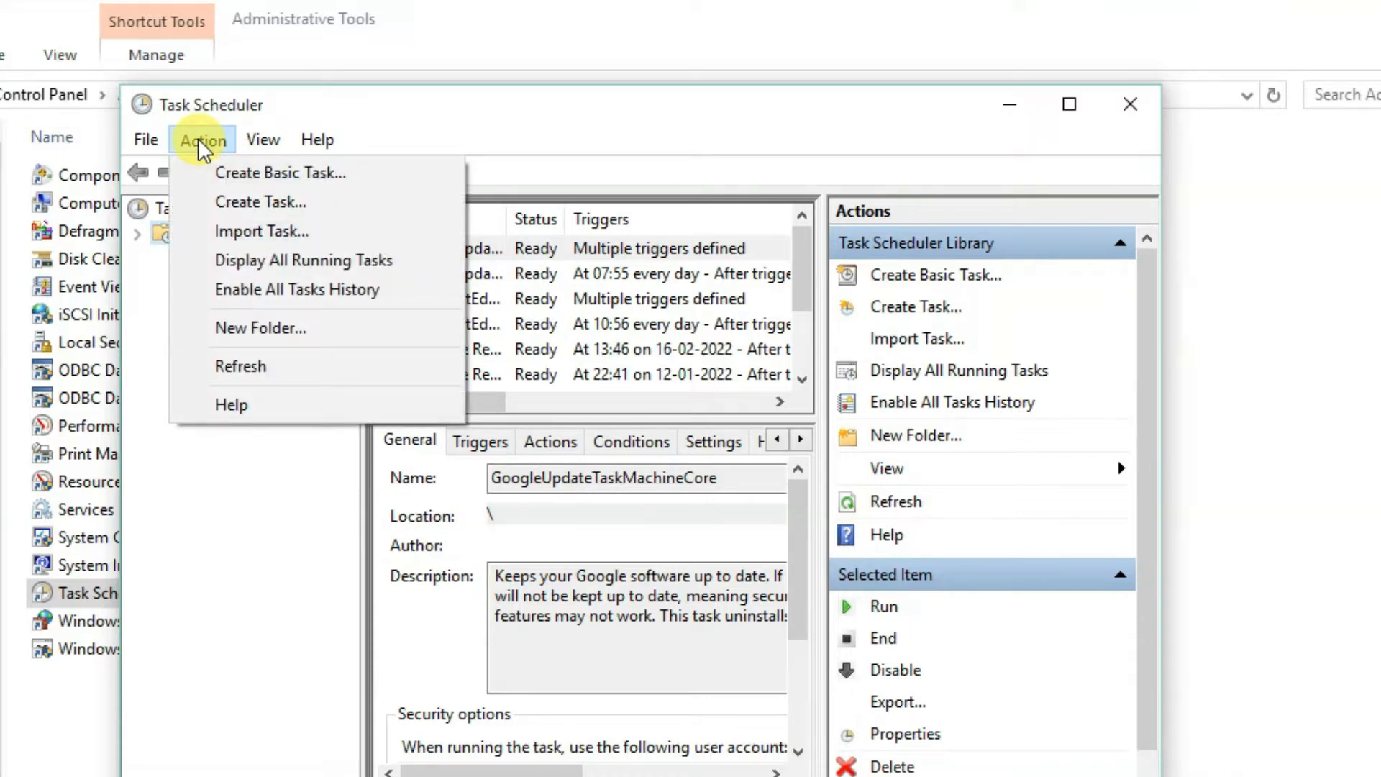
left_click(235, 175)
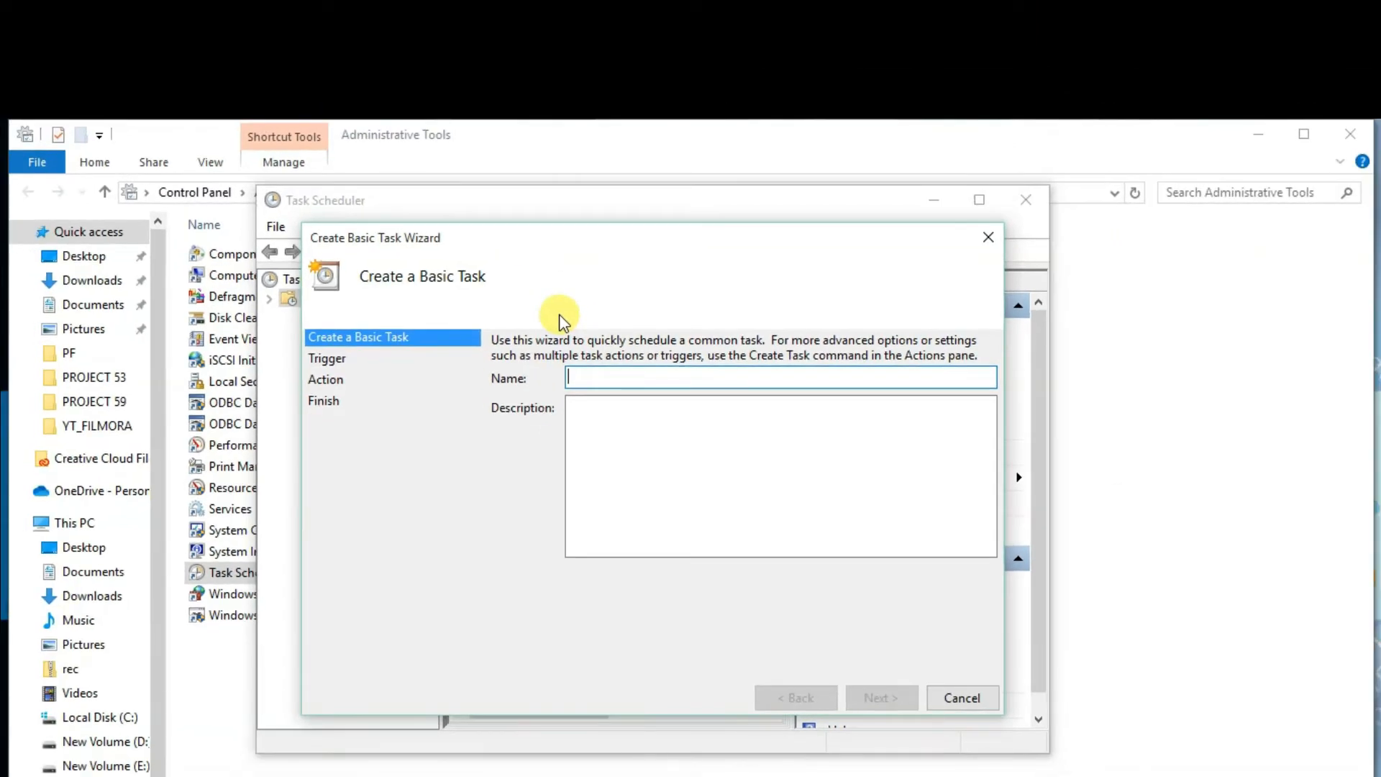
left_click_drag(530, 240, 518, 213)
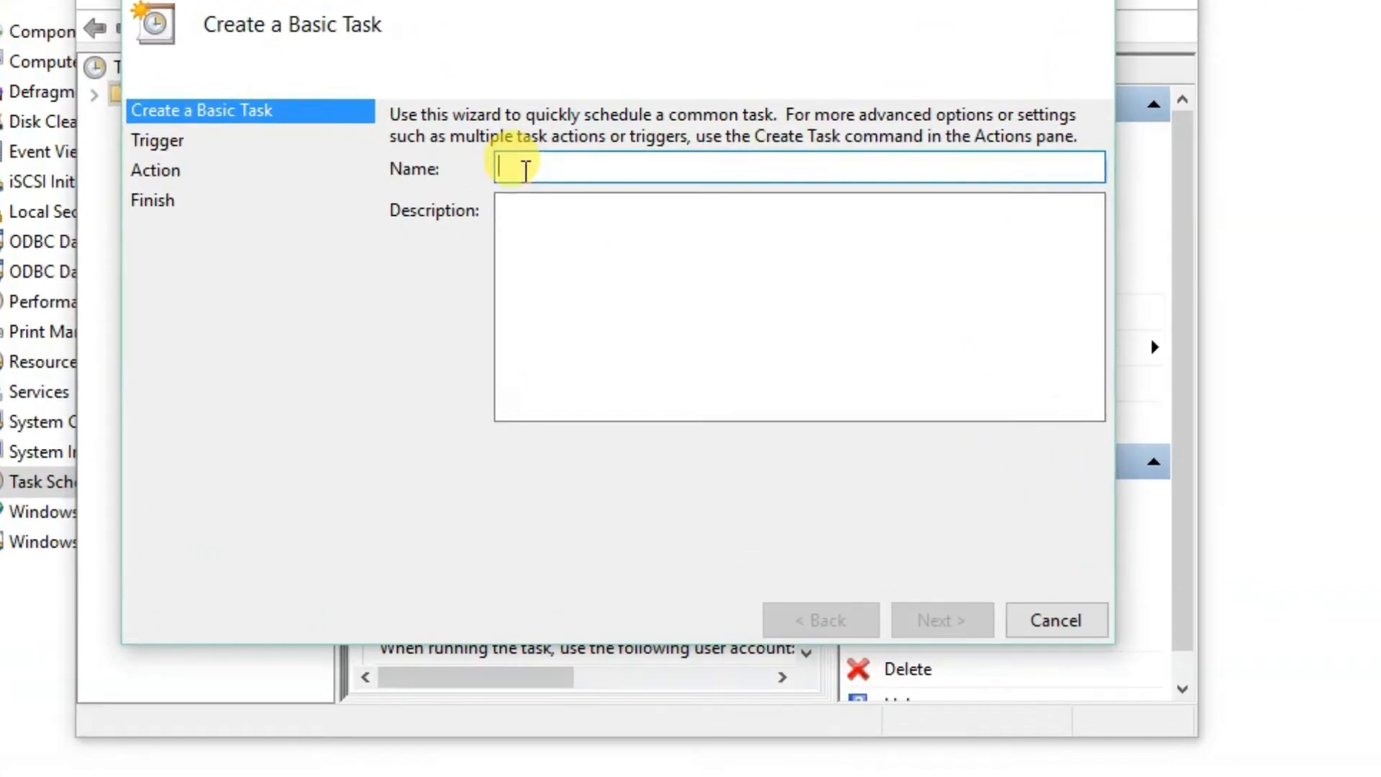
type("Aut")
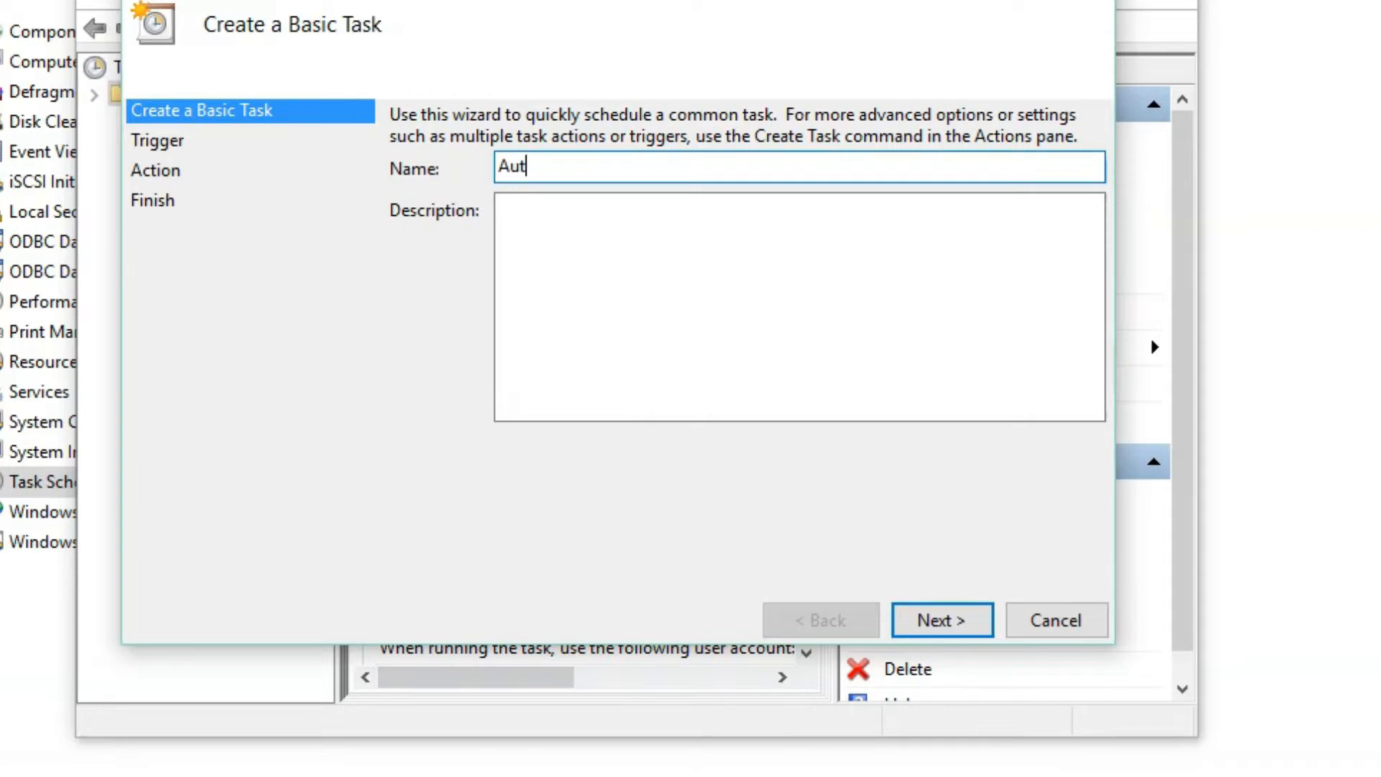
type("o Shutdown")
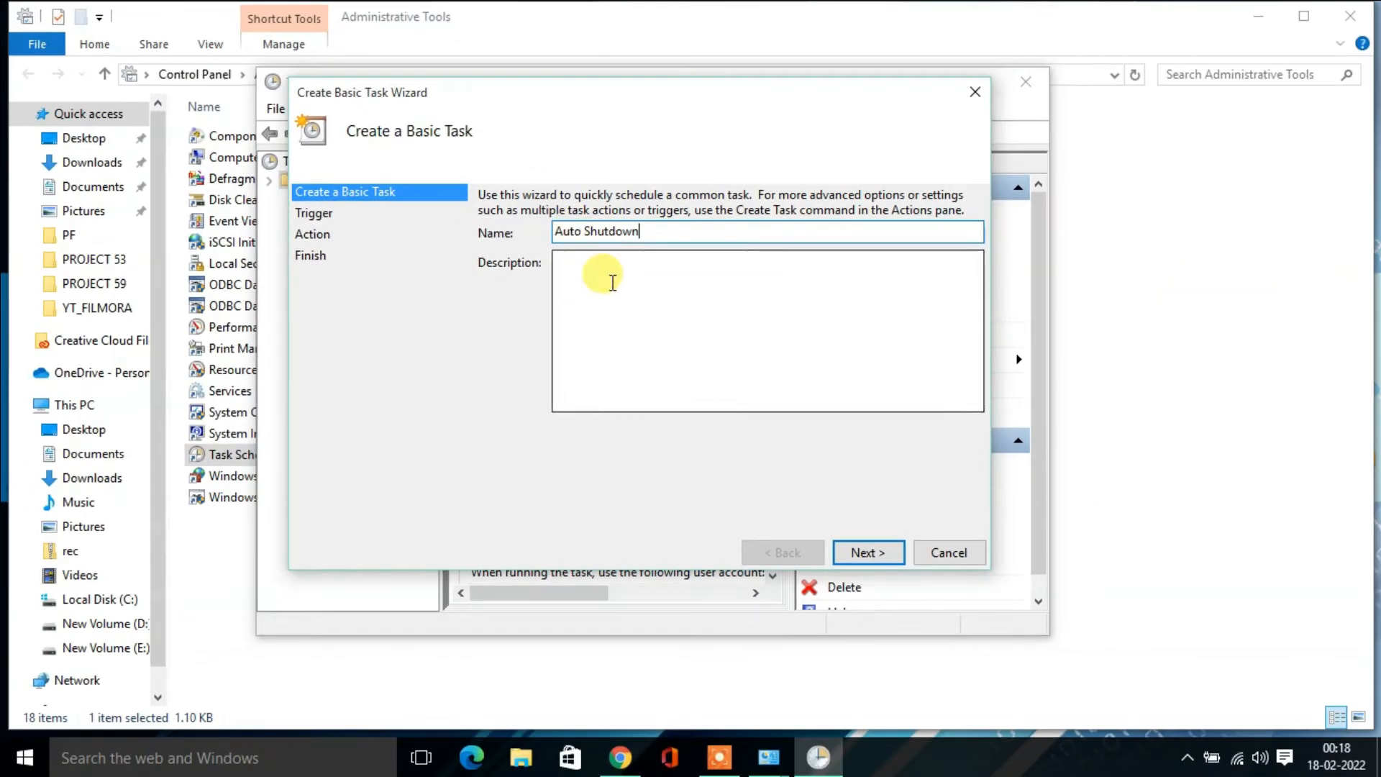
left_click(580, 264)
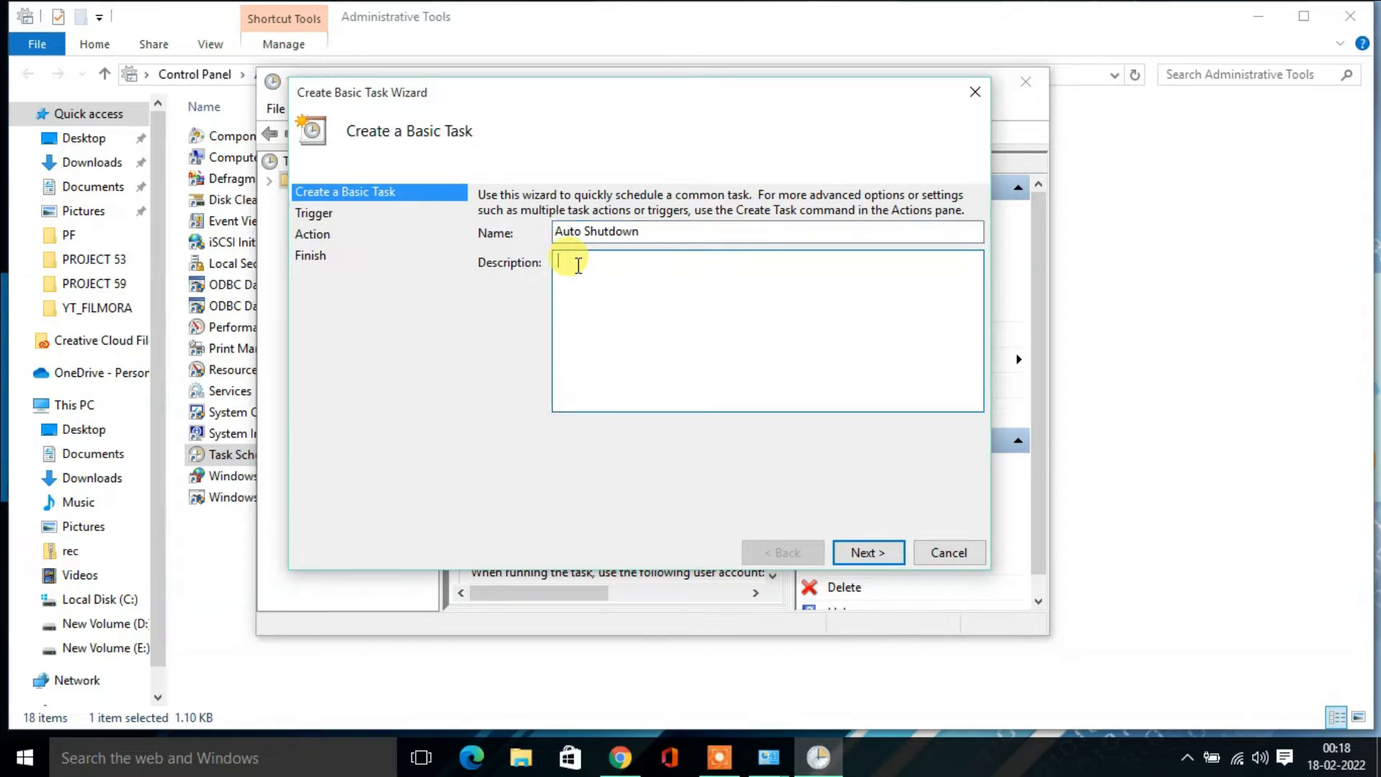
left_click(863, 554)
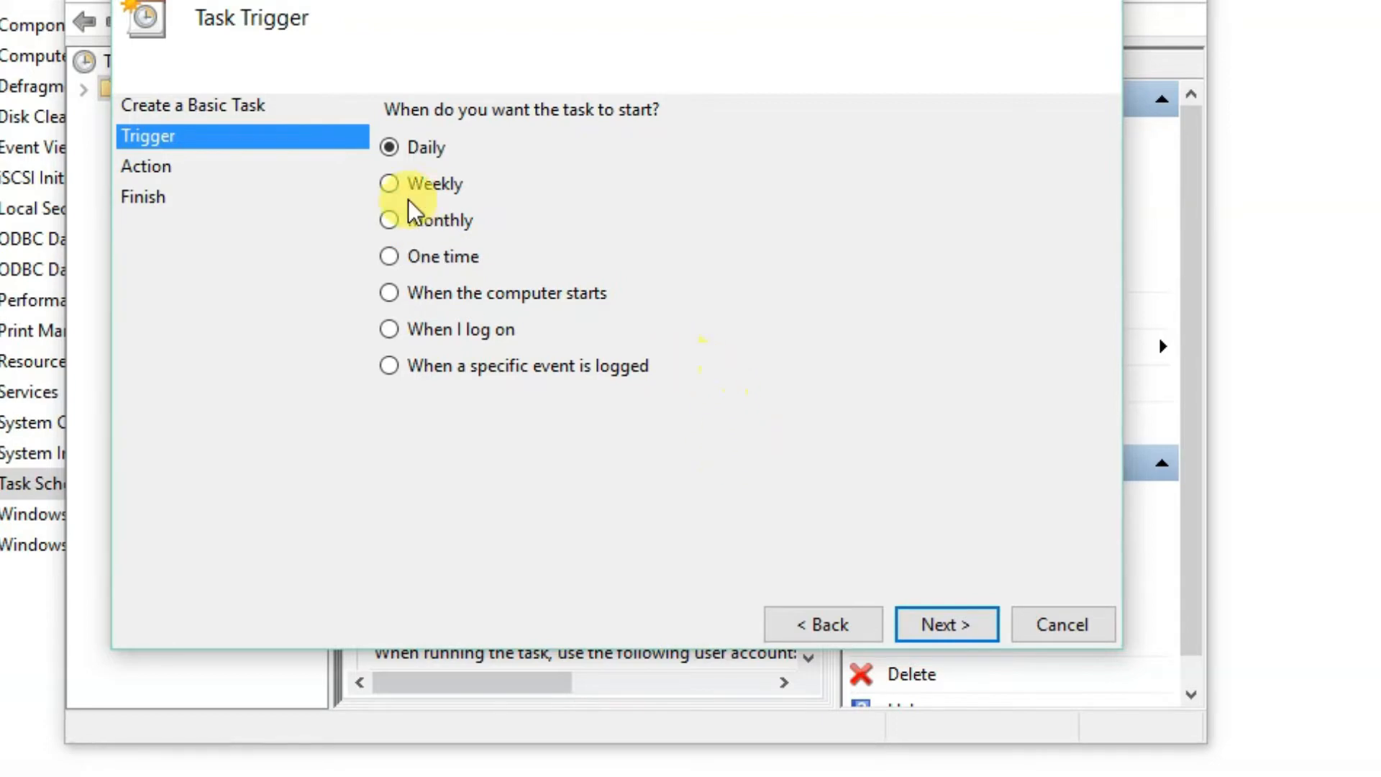
Step: Choose Daily as the task's trigger and proceed to the schedule settings
left_click(389, 184)
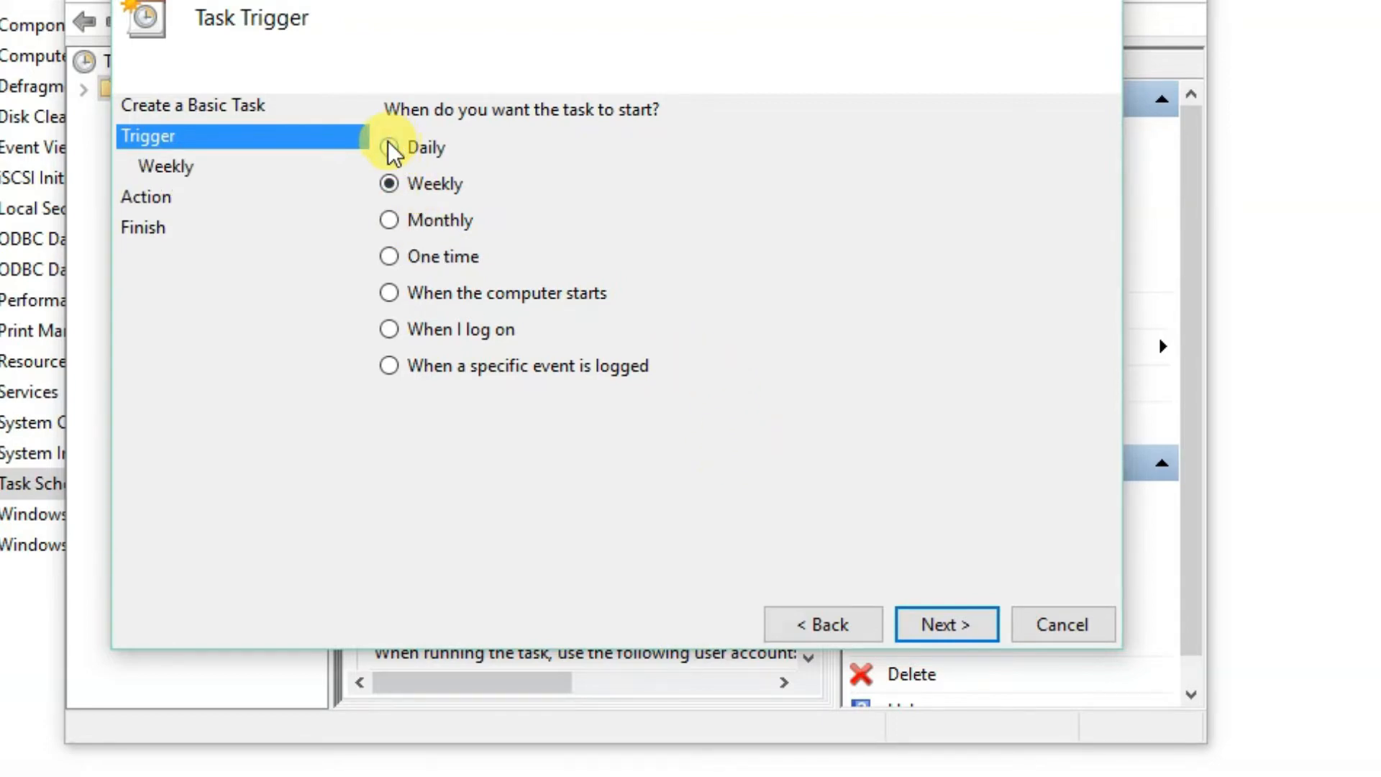
left_click(389, 147)
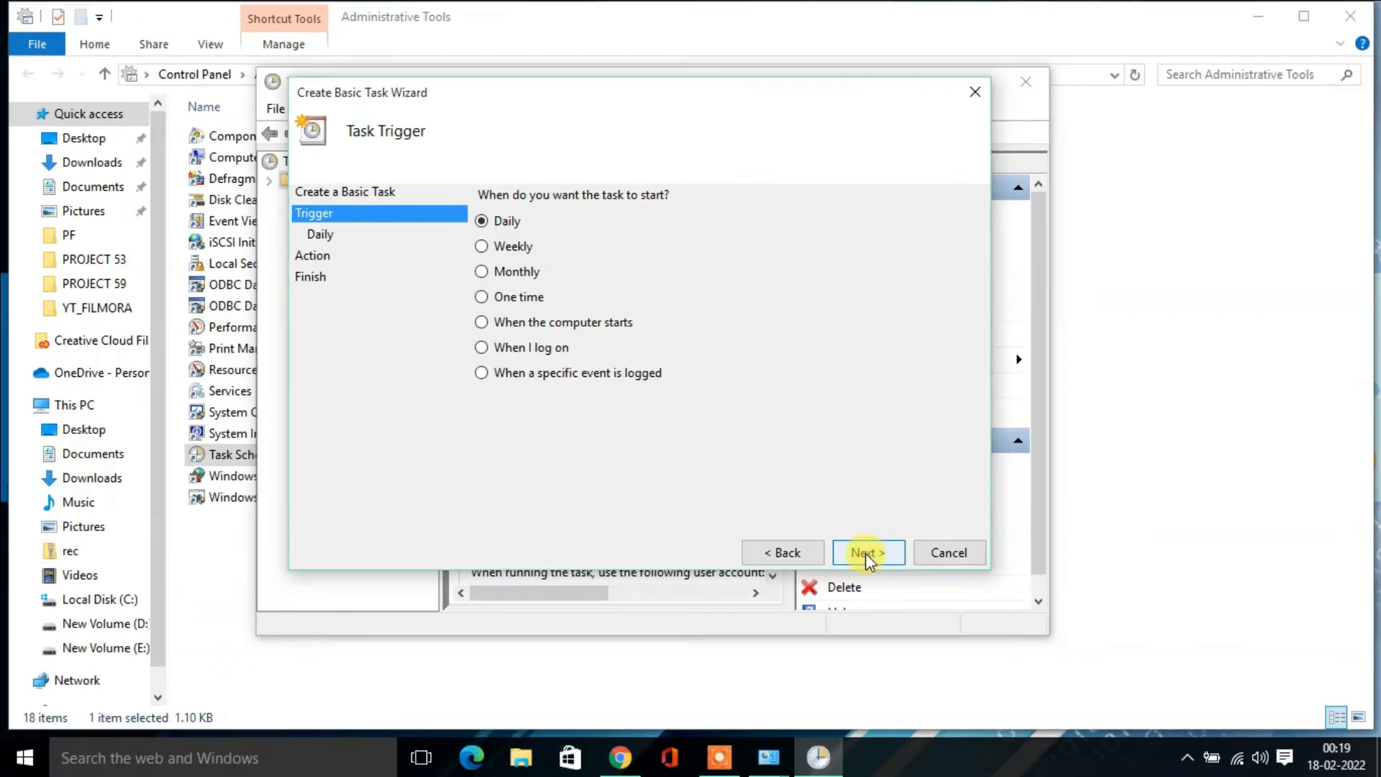
left_click(866, 554)
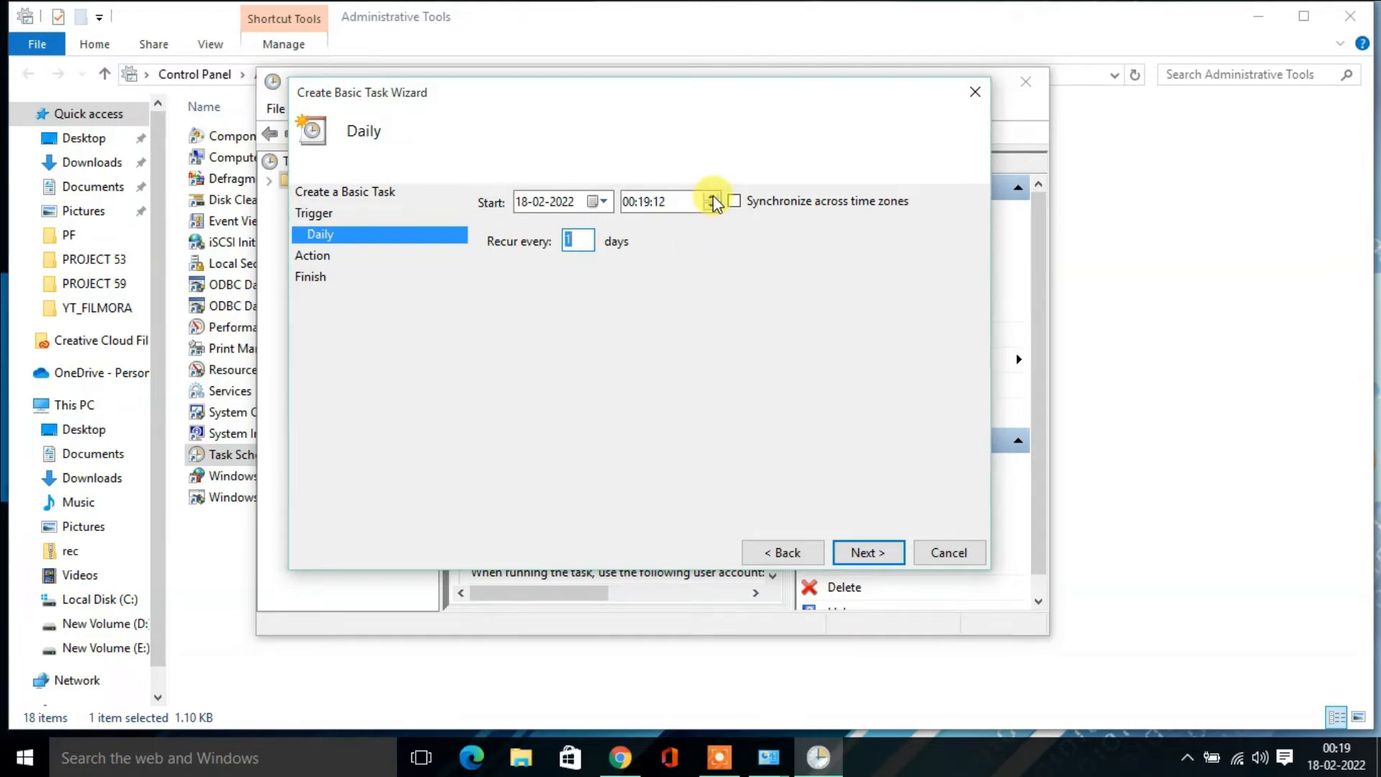
Step: Set the daily trigger's start time to 00:30, keeping the recurrence at every 1 day
left_click(649, 204)
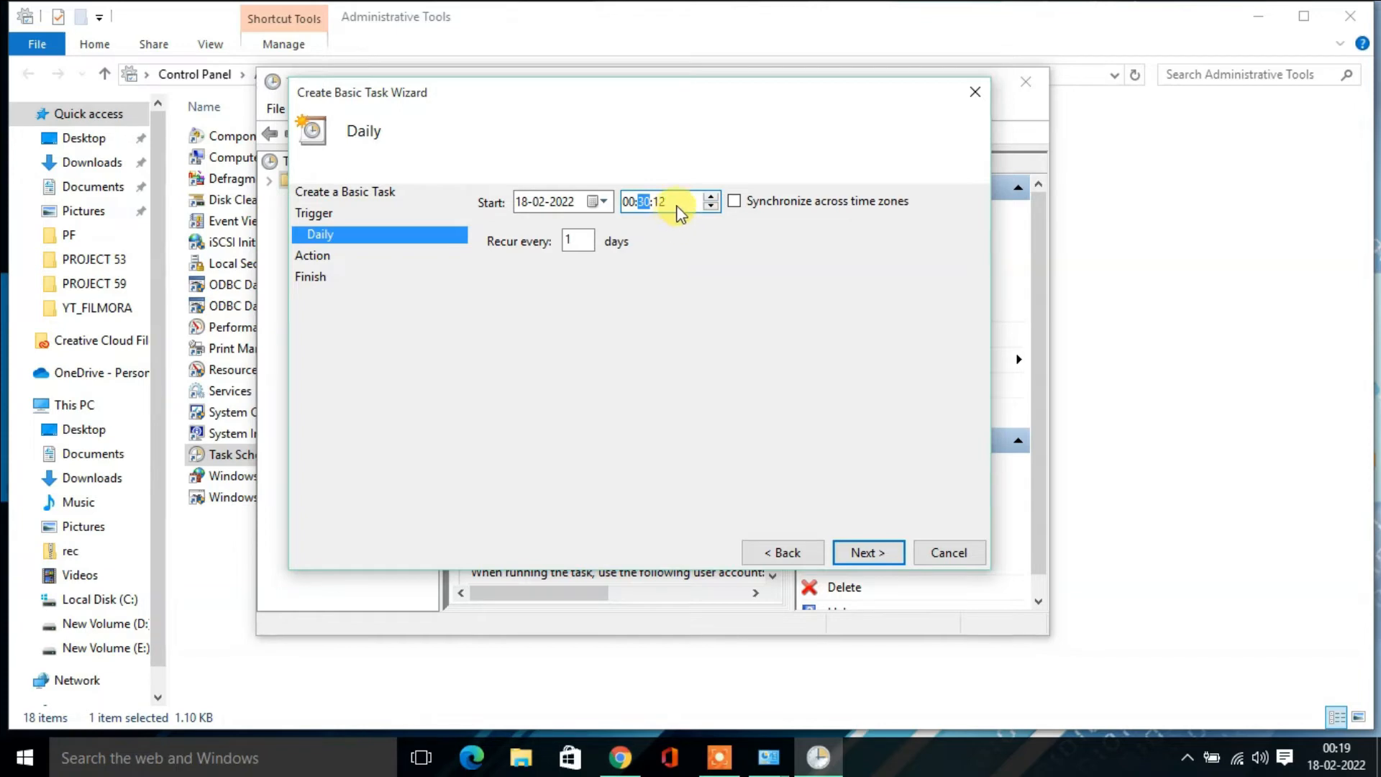
left_click(714, 205)
left_click(713, 206)
left_click(714, 206)
left_click(713, 206)
left_click(714, 206)
left_click(713, 205)
left_click(712, 208)
left_click(868, 553)
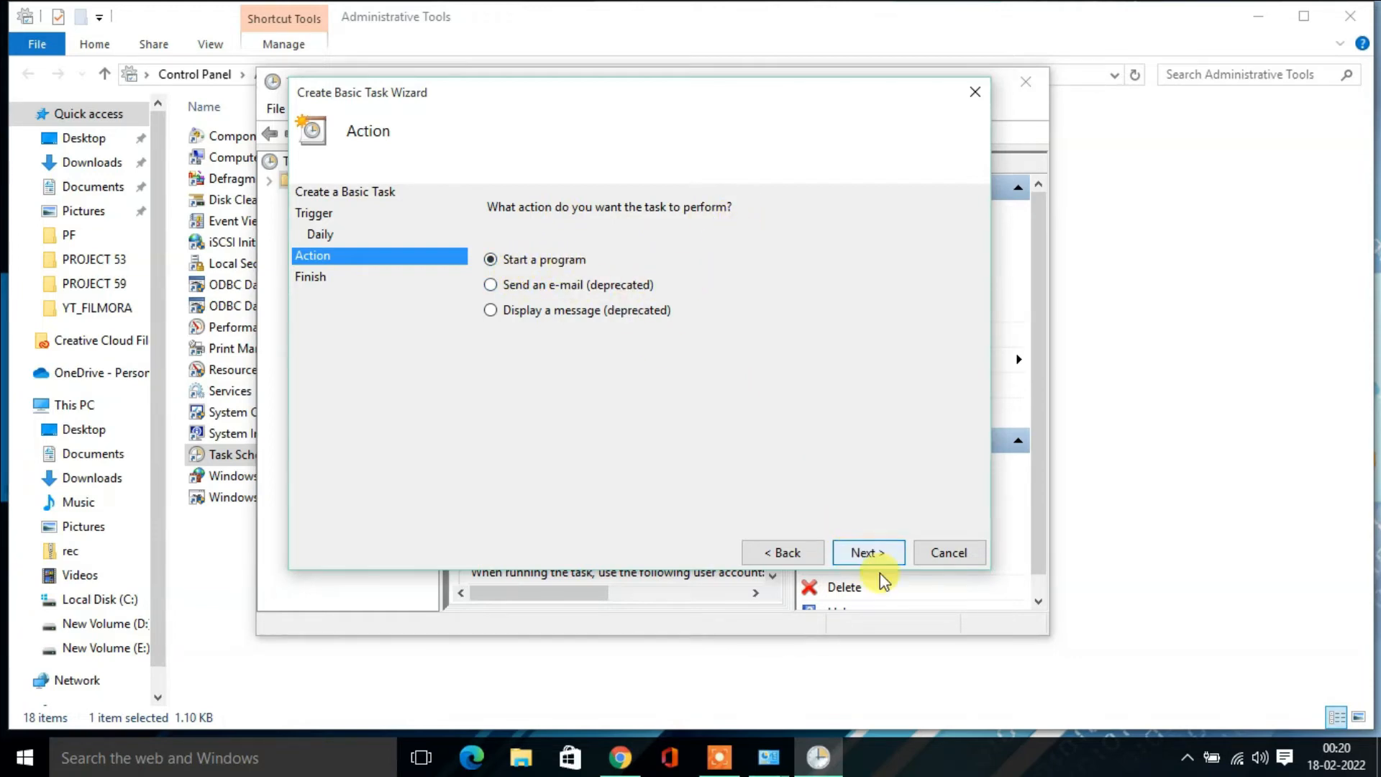
Step: Use the Start a program action and choose shutdown.exe from C:\Windows\System32 as the program to run
left_click(874, 554)
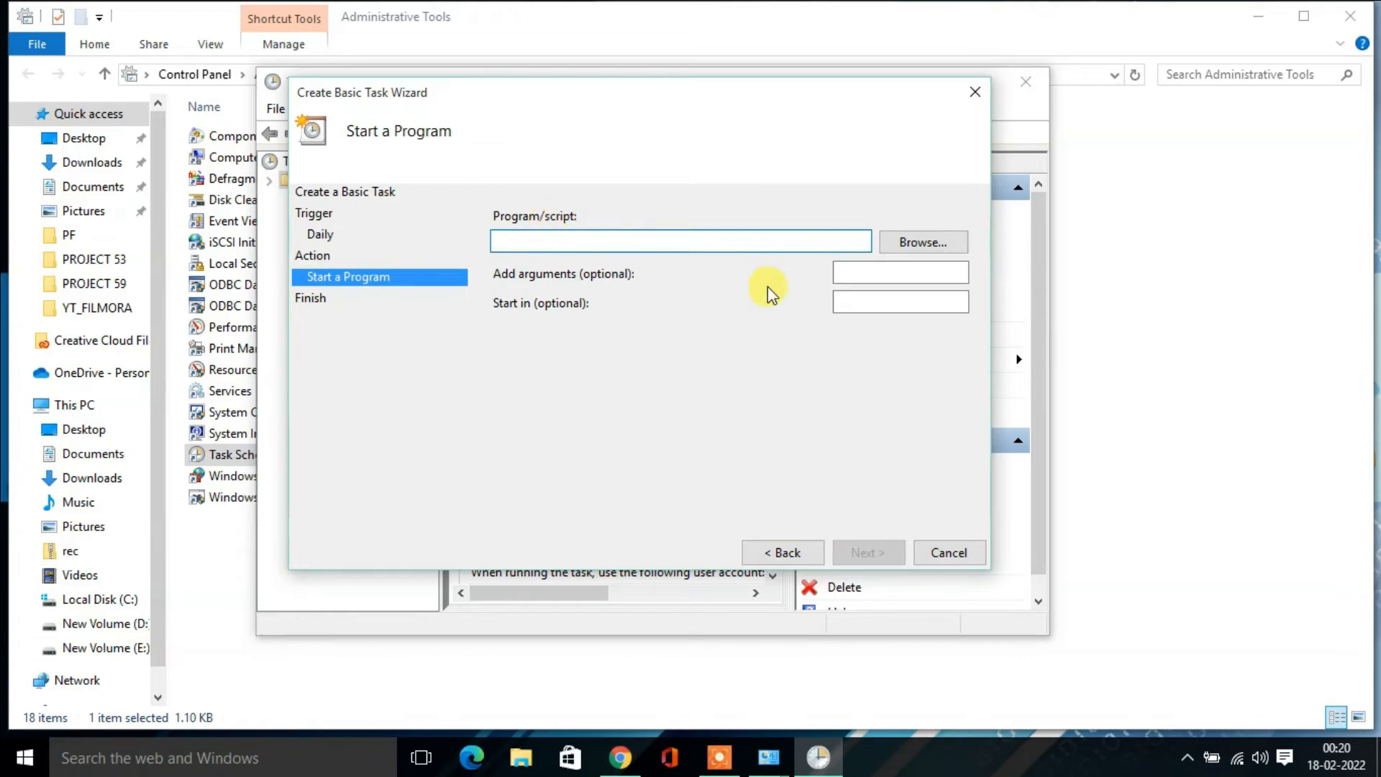
left_click(933, 238)
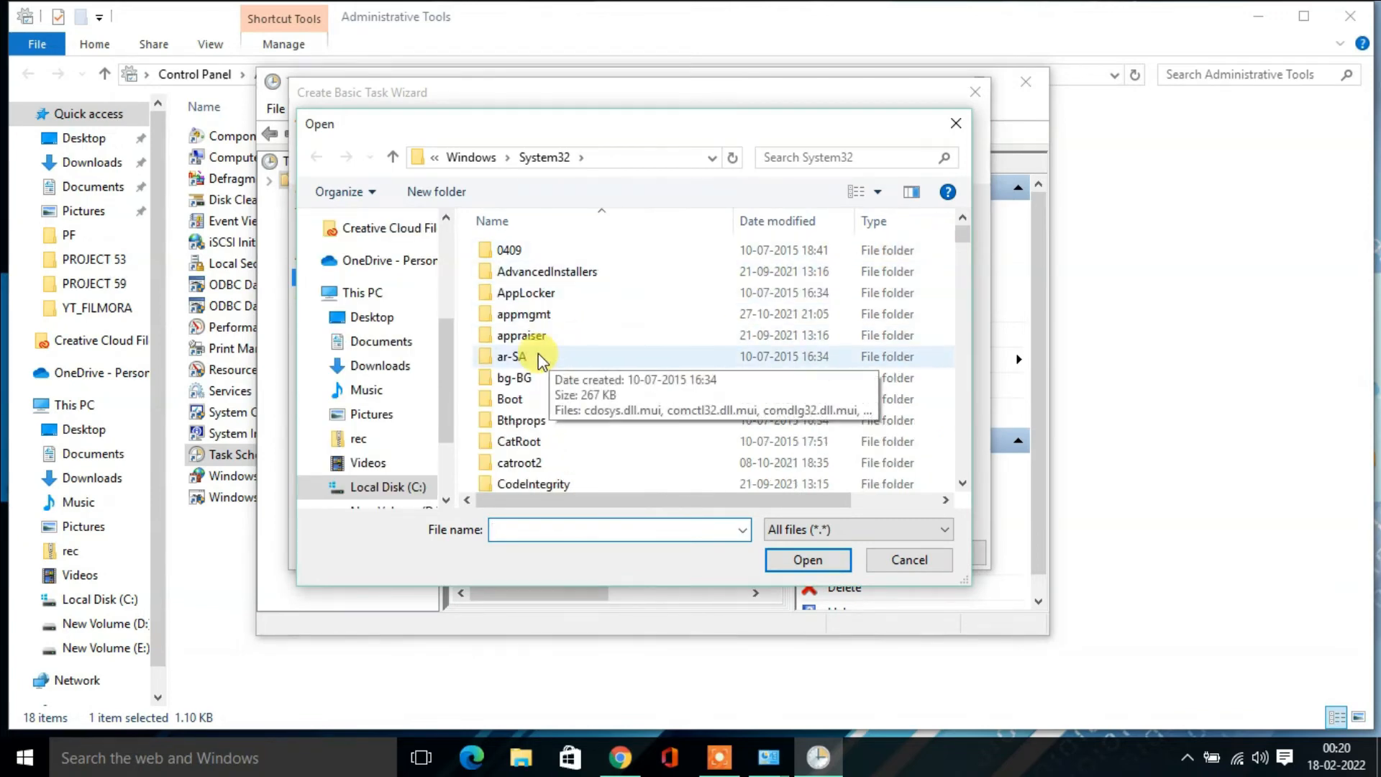
scroll(538, 354, "down", 10)
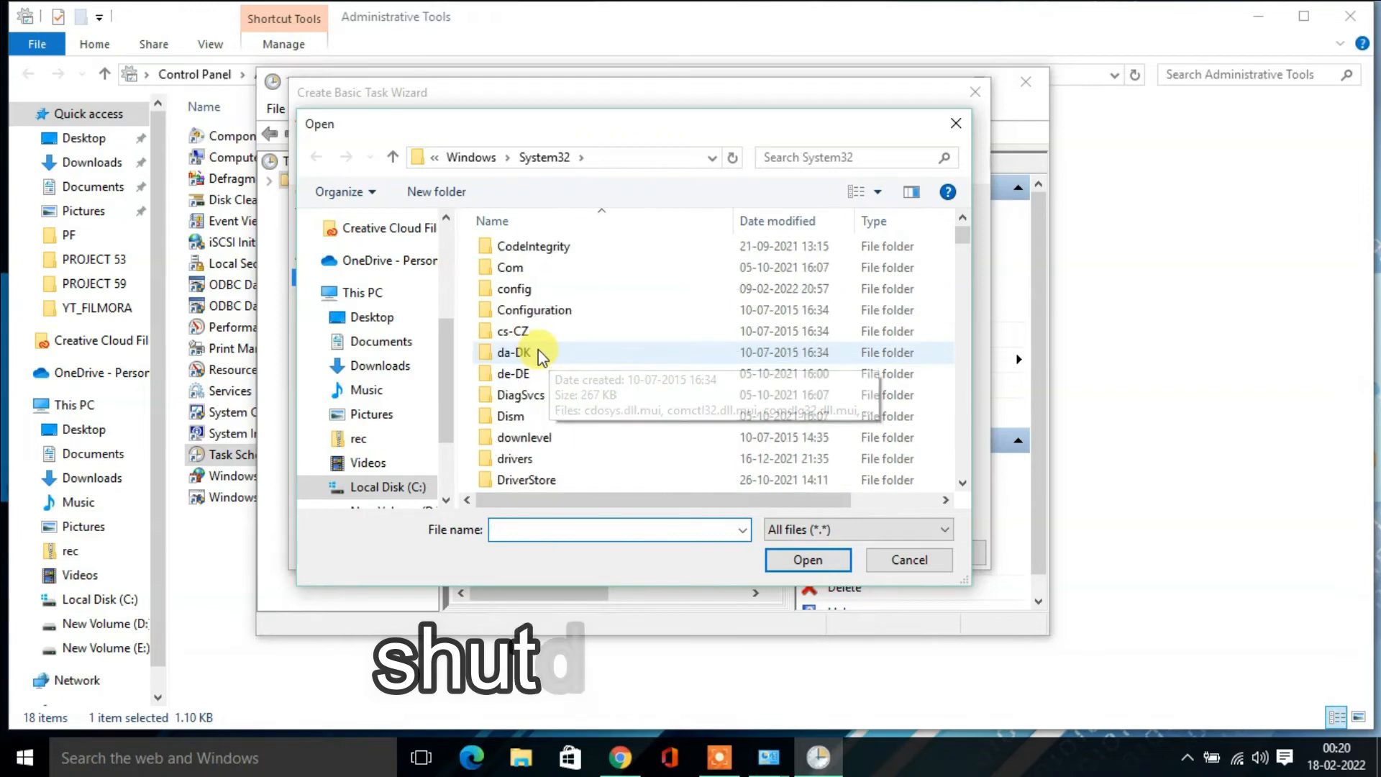
scroll(540, 353, "down", 20)
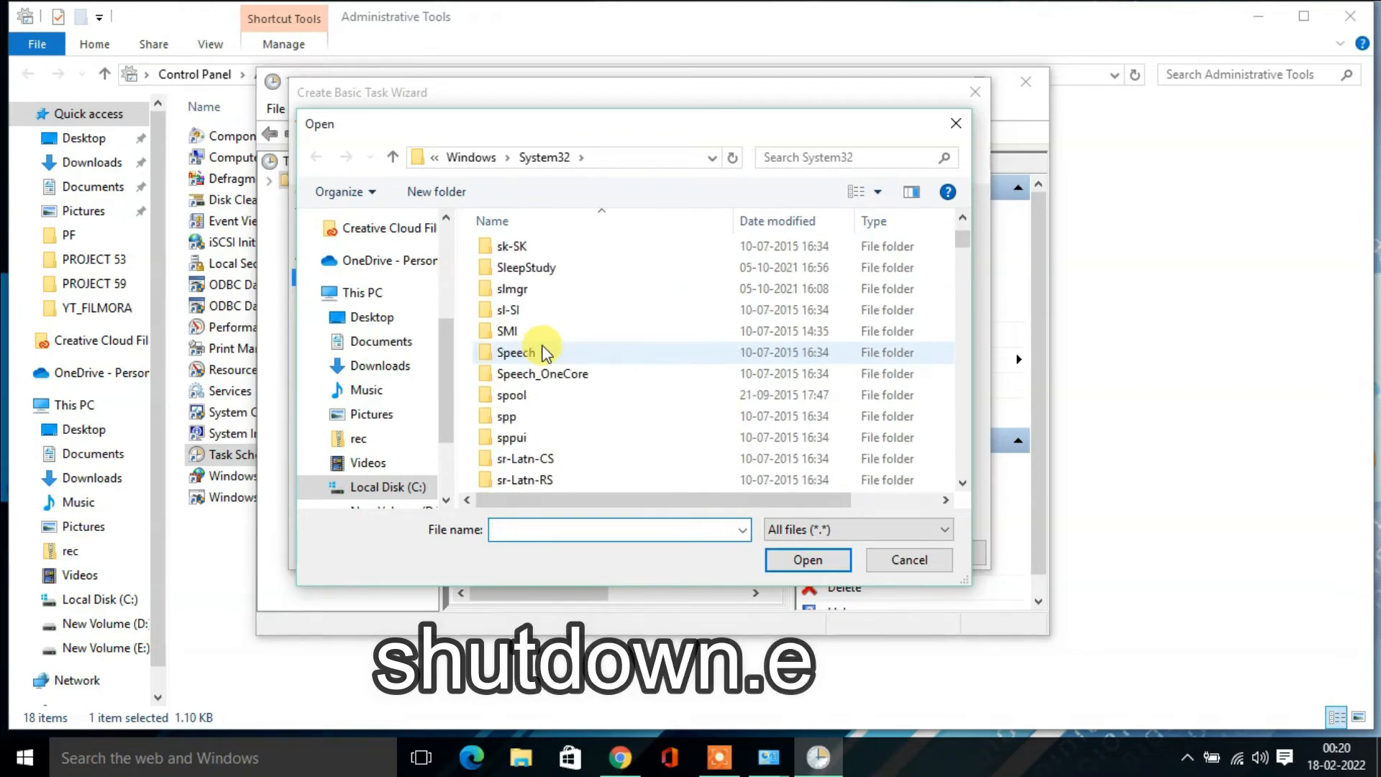
scroll(544, 352, "down", 20)
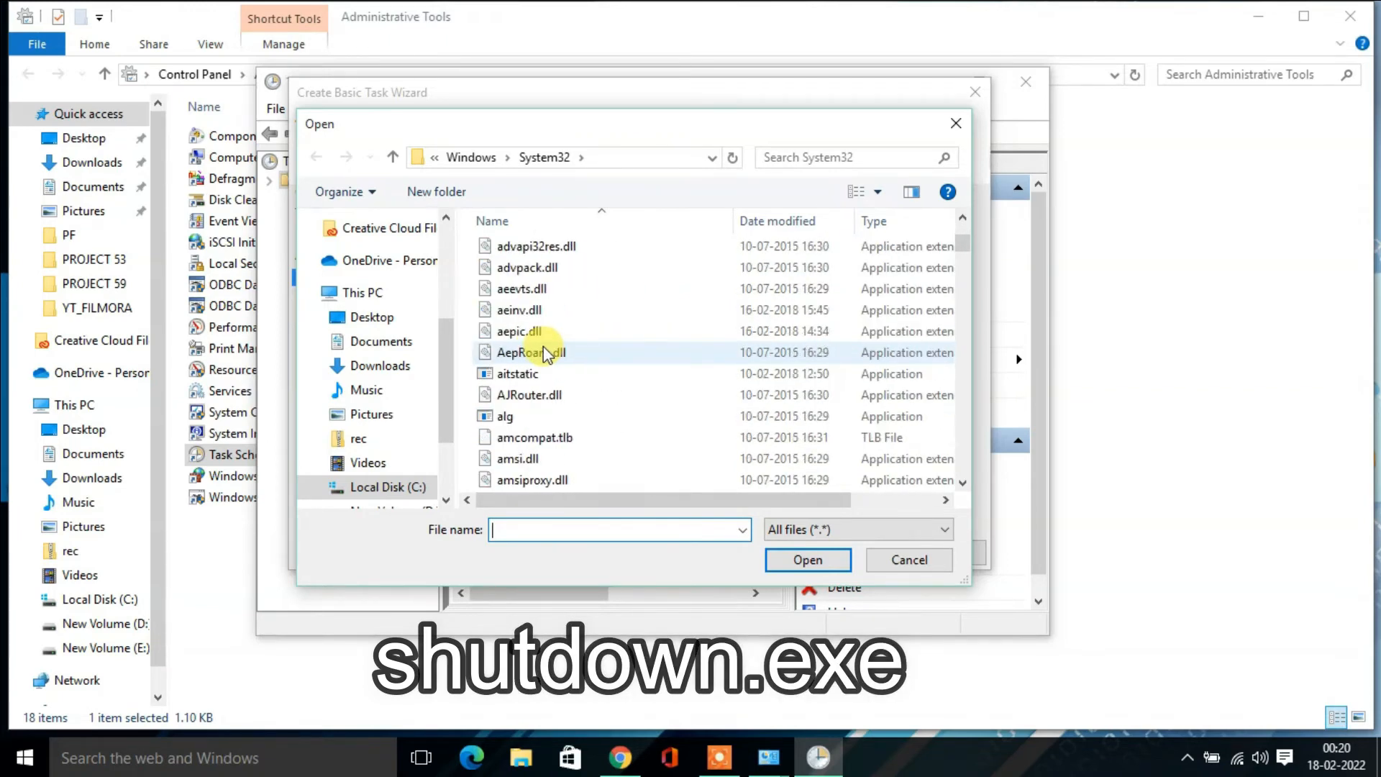
scroll(544, 352, "down", 5)
left_click(559, 352)
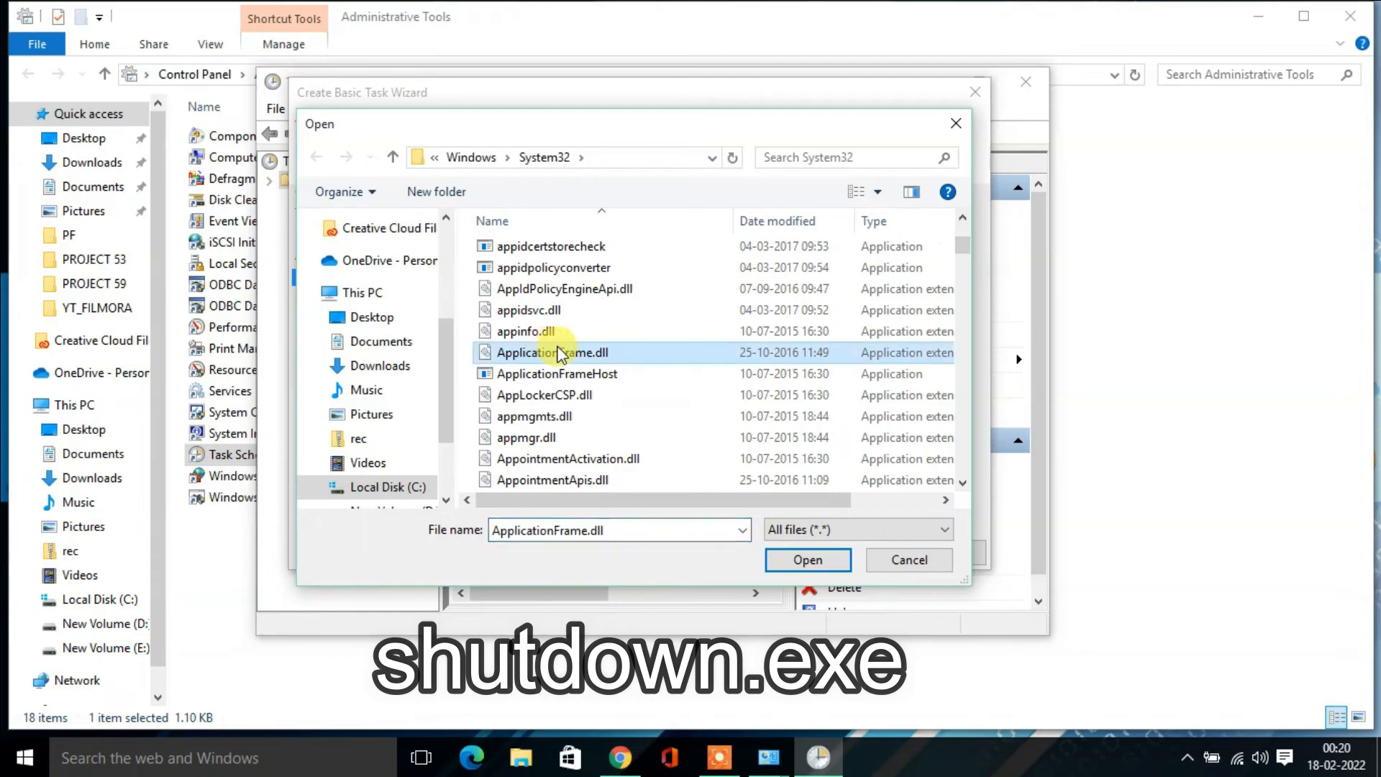
type("shunimpl")
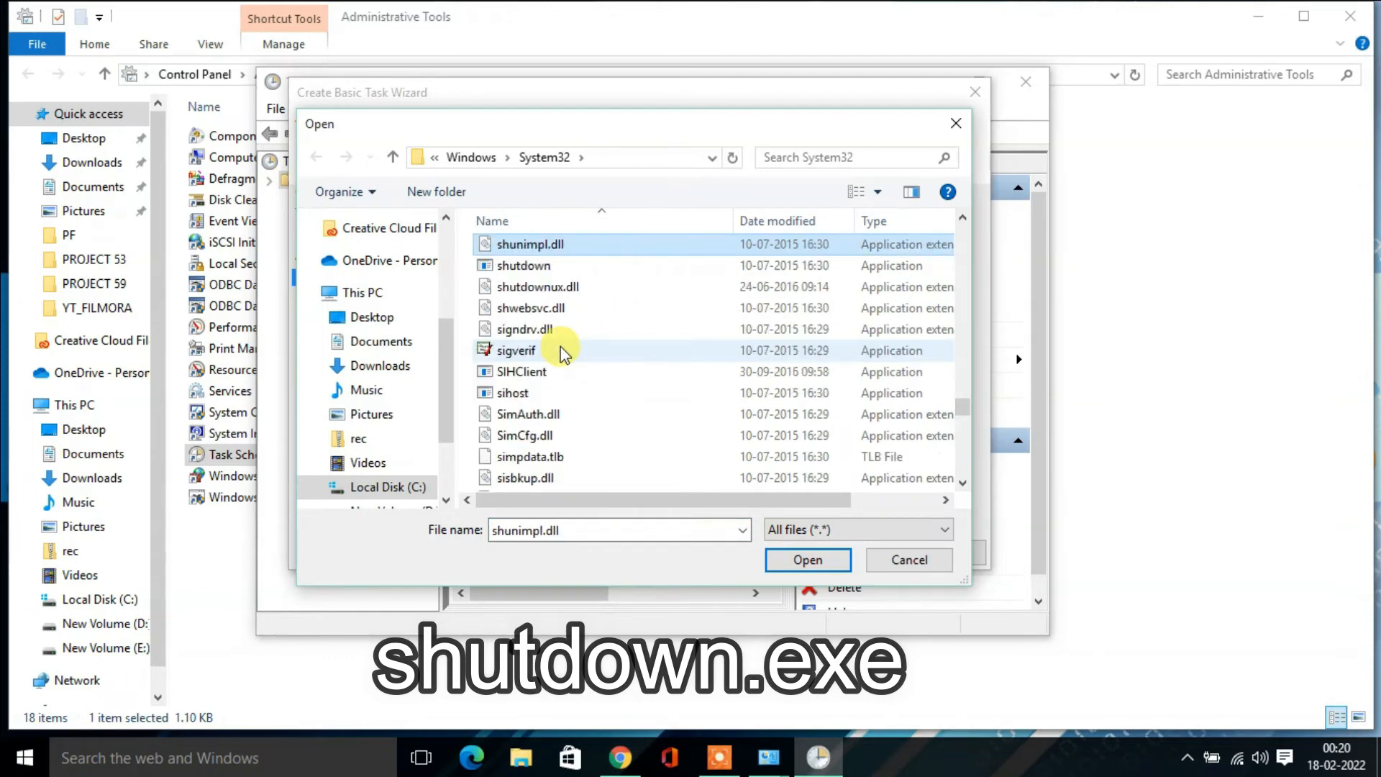
left_click(536, 266)
left_click(769, 560)
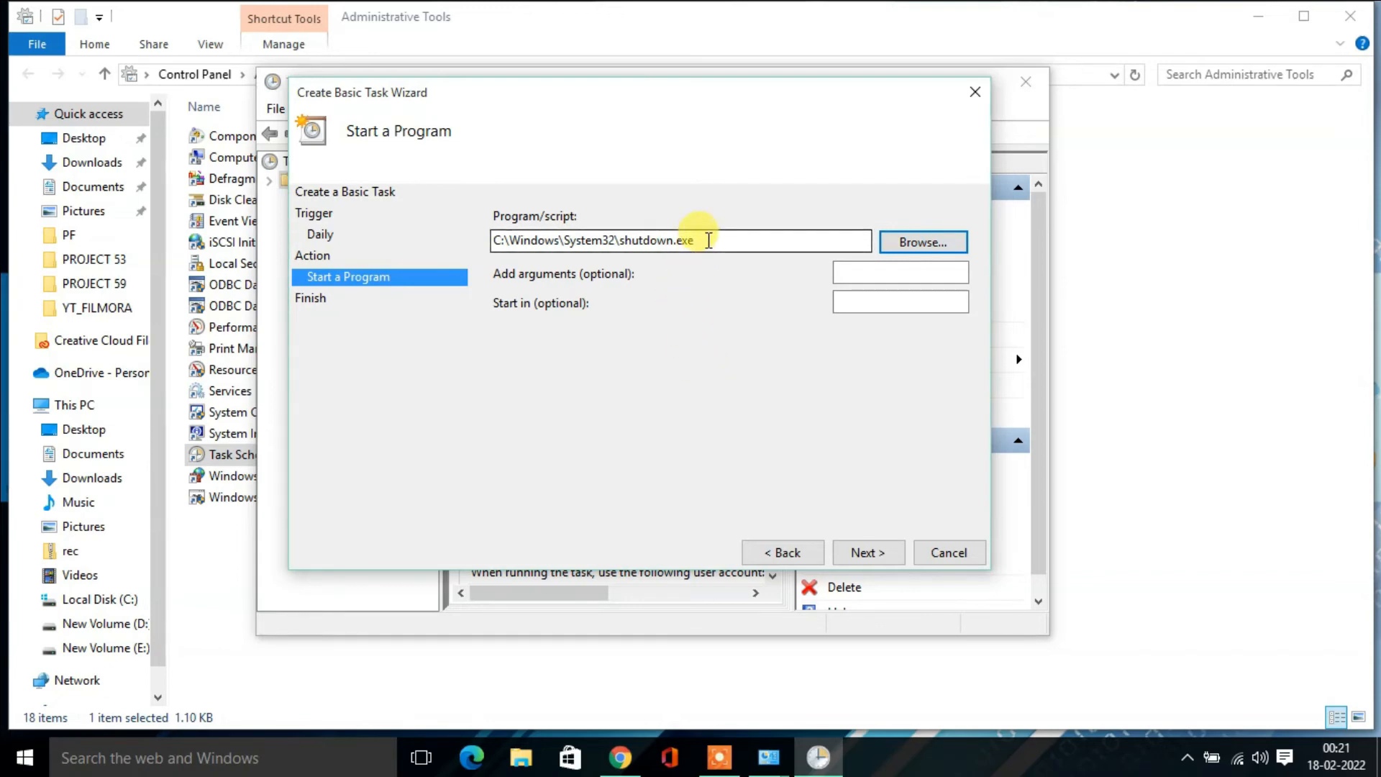
left_click(866, 553)
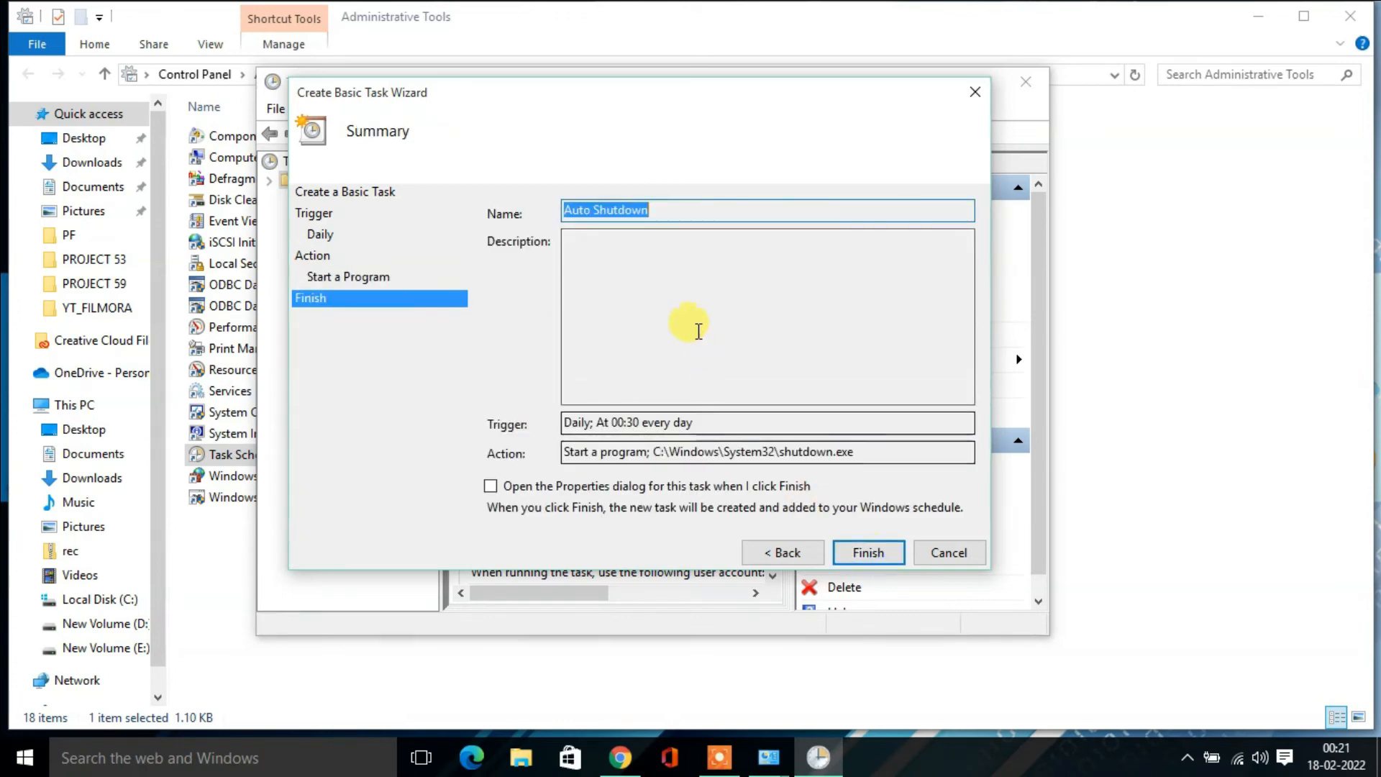
Step: Finish creating the Auto Shutdown task, and close Task Scheduler and the Administrative Tools window
left_click(672, 283)
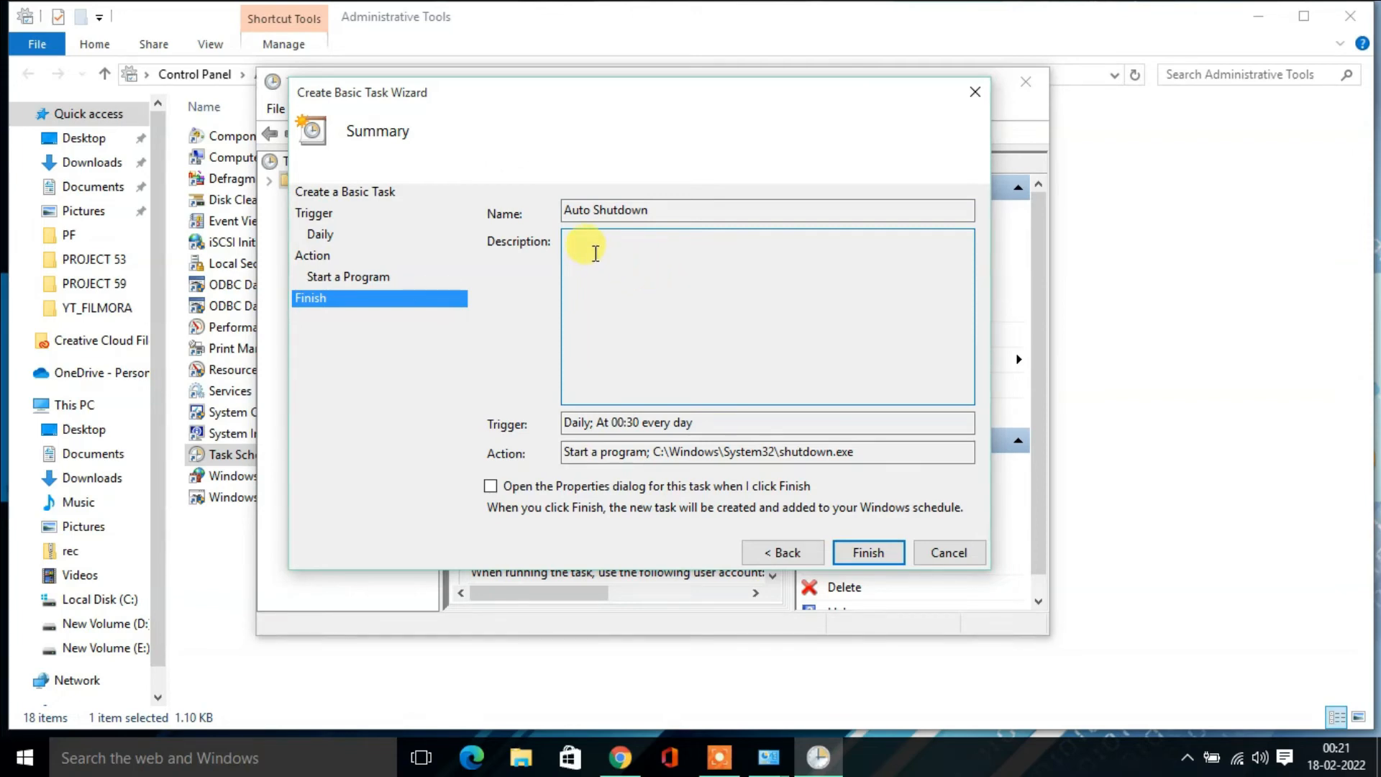
left_click(869, 551)
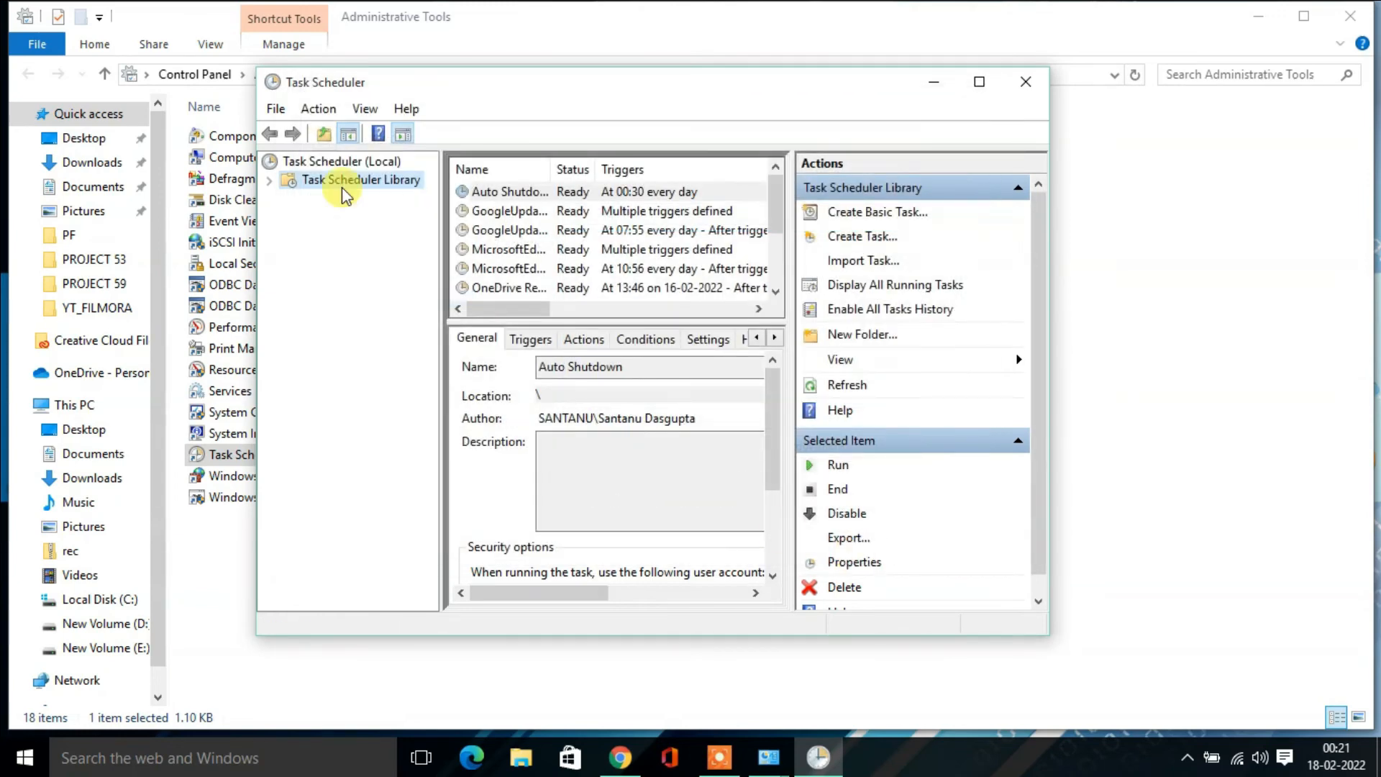
left_click(1024, 84)
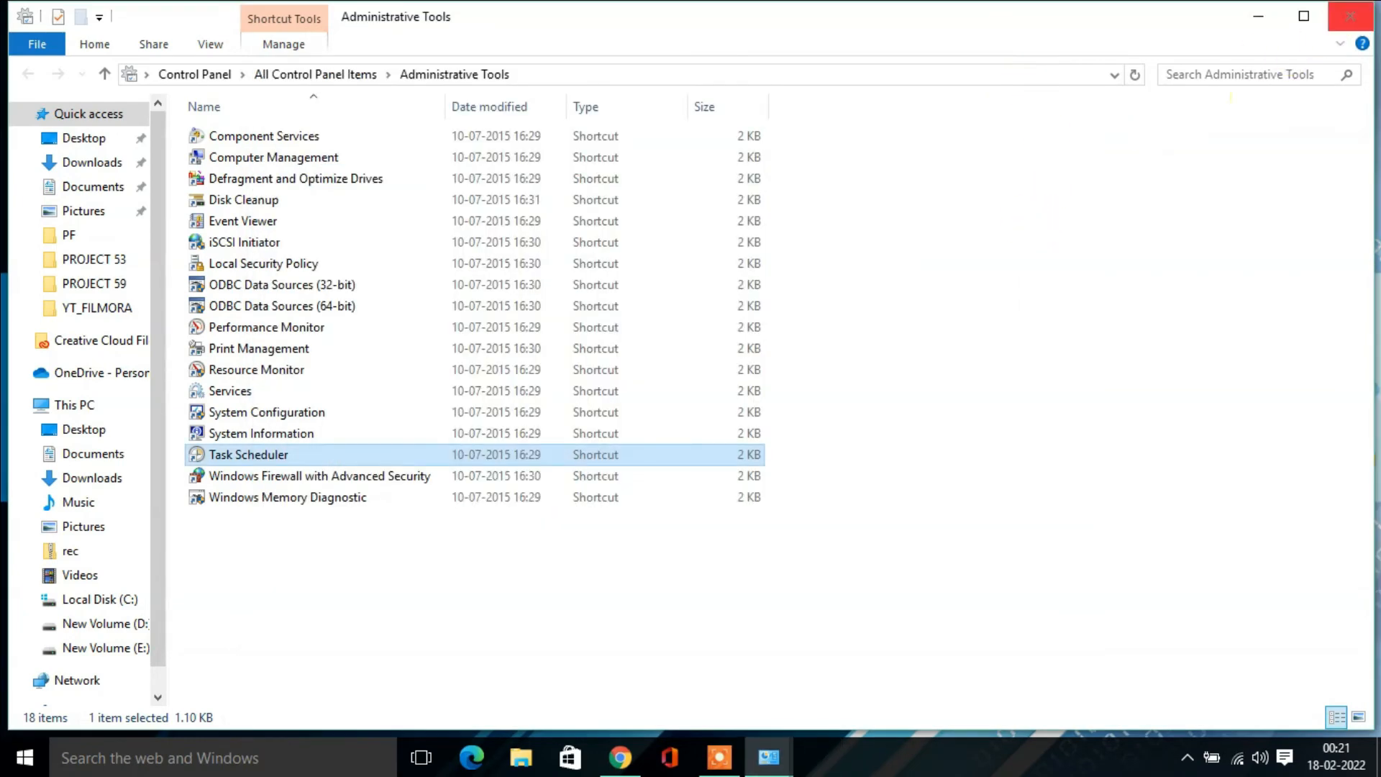
left_click(1350, 15)
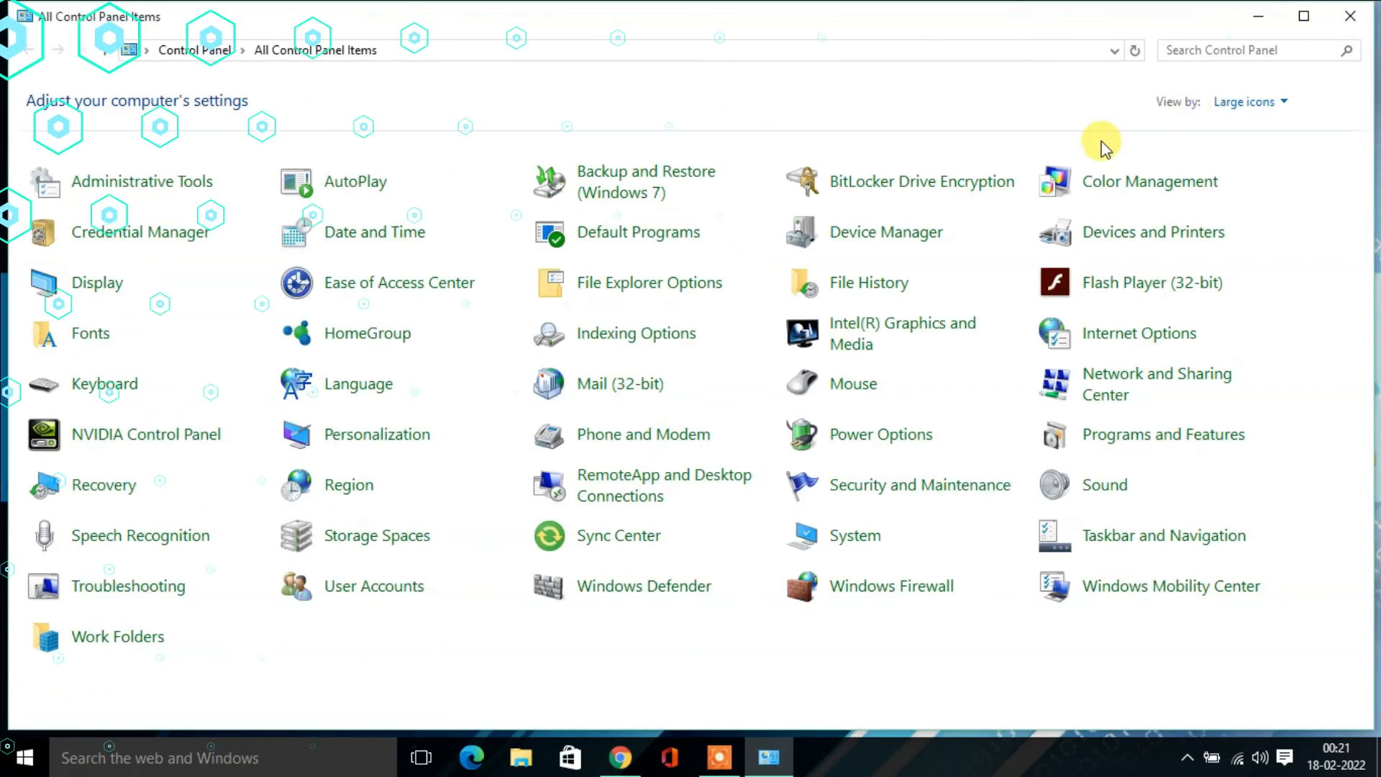